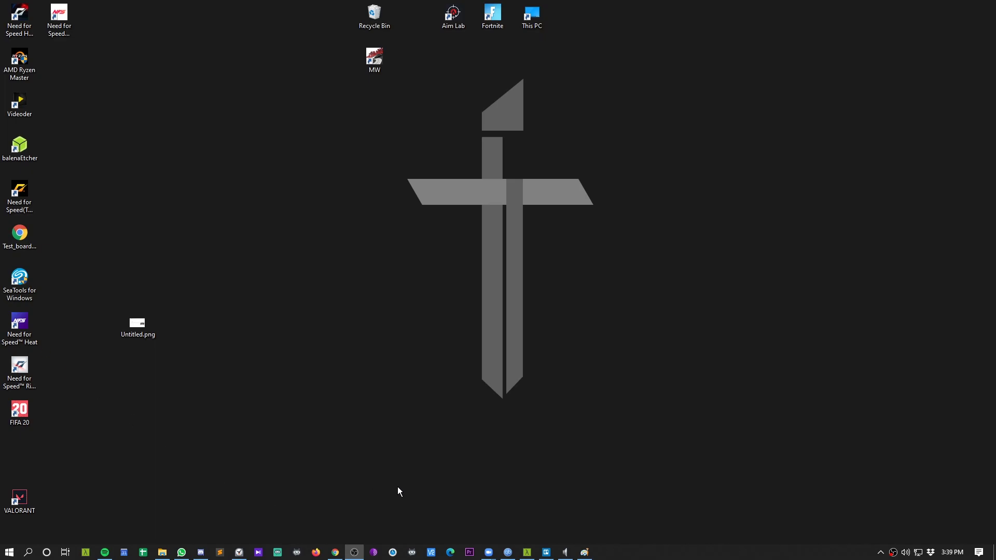
Bring up the Paint drawing and undo every freehand stroke until the canvas is empty
{"action": "left_click", "coordinate": [584, 553]}
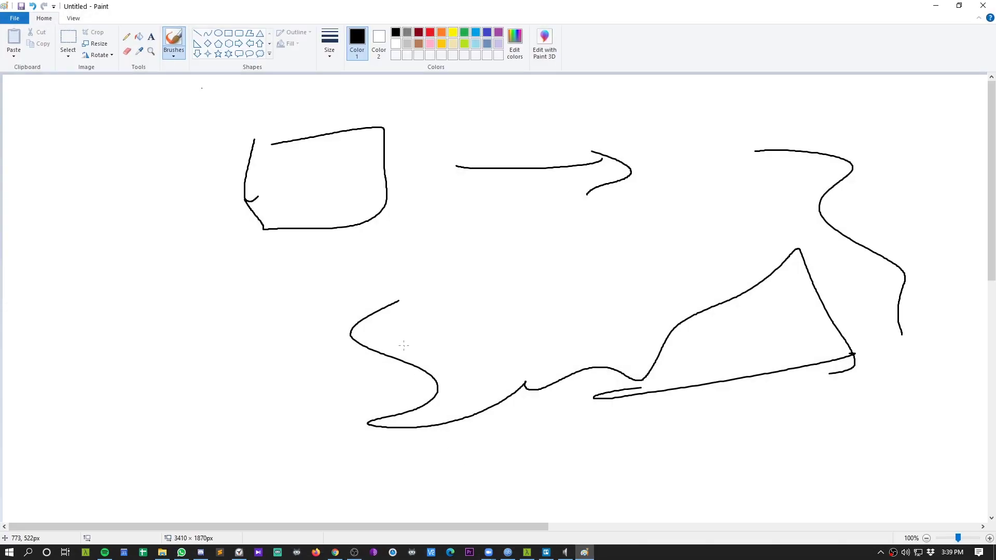
{"action": "key", "text": "ctrl+z"}
{"action": "key", "text": "ctrl+z"}
{"action": "key", "text": "ctrl+z"}
{"action": "key", "text": "ctrl+z"}
{"action": "key", "text": "ctrl+z"}
{"action": "key", "text": "ctrl+z"}
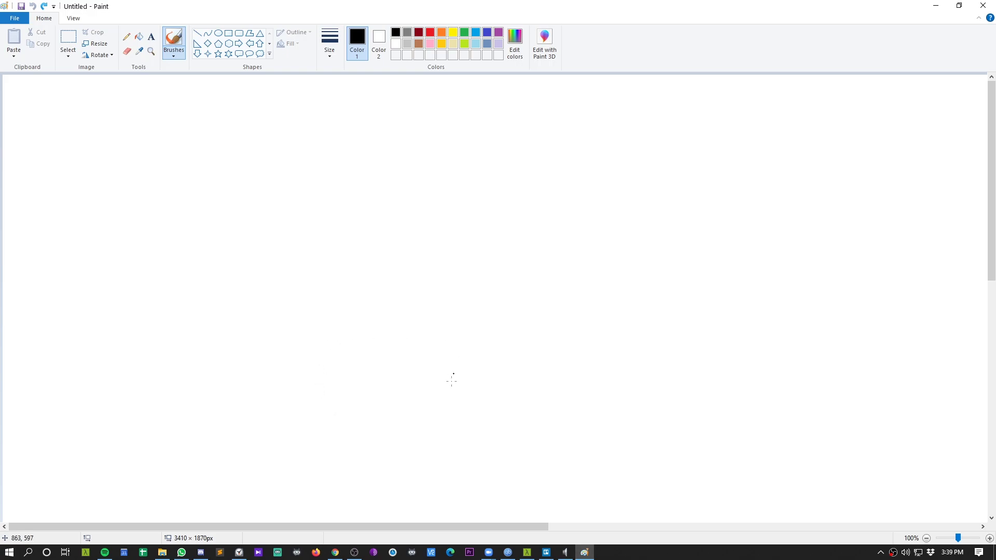
Draw a dot, a closed loop, two wavy lines and a hooked stroke in black
{"action": "left_click", "coordinate": [337, 284]}
{"action": "left_click_drag", "start_coordinate": [140, 144], "coordinate": [146, 176]}
{"action": "left_click_drag", "start_coordinate": [246, 167], "coordinate": [416, 164]}
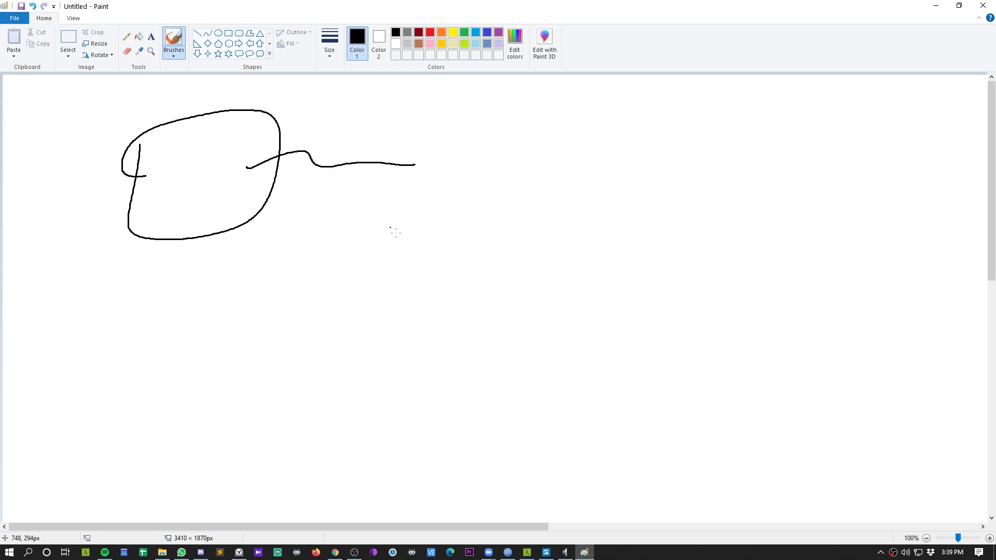
{"action": "left_click_drag", "start_coordinate": [392, 228], "coordinate": [408, 256]}
{"action": "left_click_drag", "start_coordinate": [429, 231], "coordinate": [582, 237]}
Add the word SDFSAFS below the strokes and discard an extra empty text box
{"action": "left_click", "coordinate": [151, 37]}
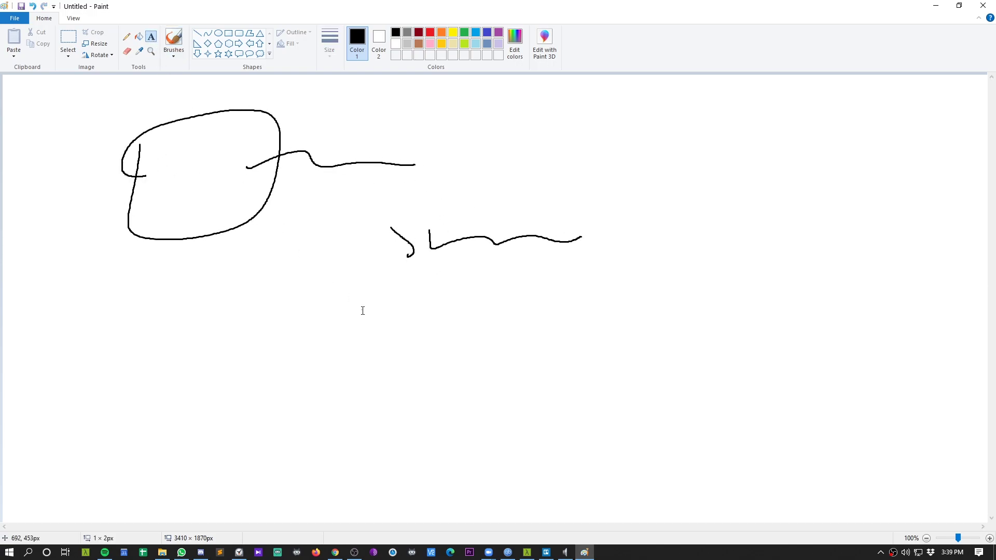
{"action": "left_click", "coordinate": [362, 310]}
{"action": "type", "text": "SDFSAFS"}
{"action": "left_click", "coordinate": [765, 294]}
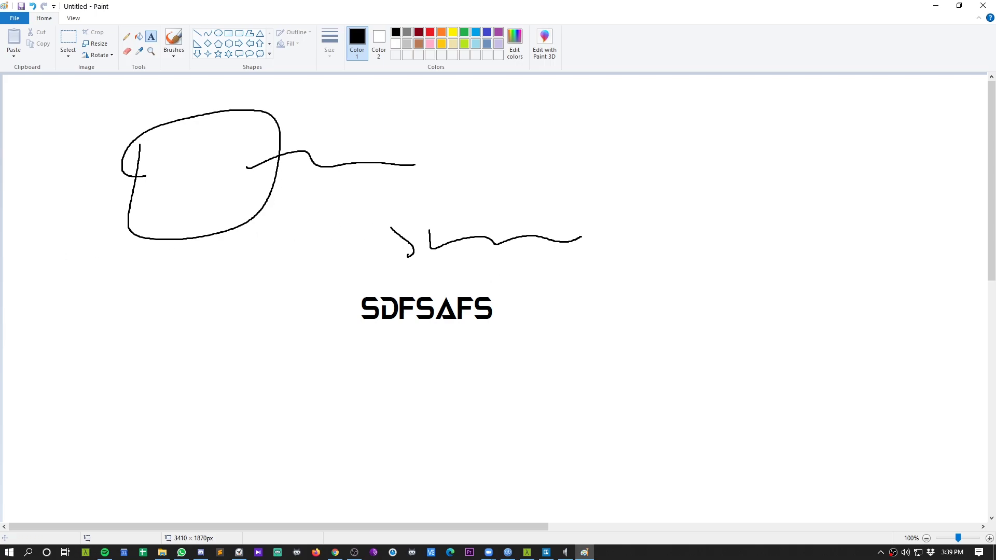
{"action": "left_click", "coordinate": [177, 284]}
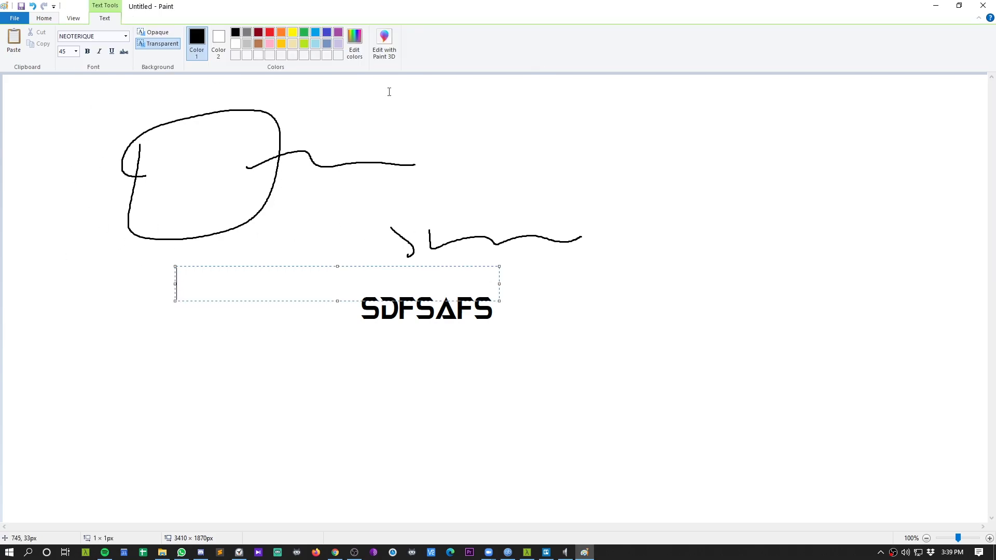
{"action": "left_click", "coordinate": [584, 164]}
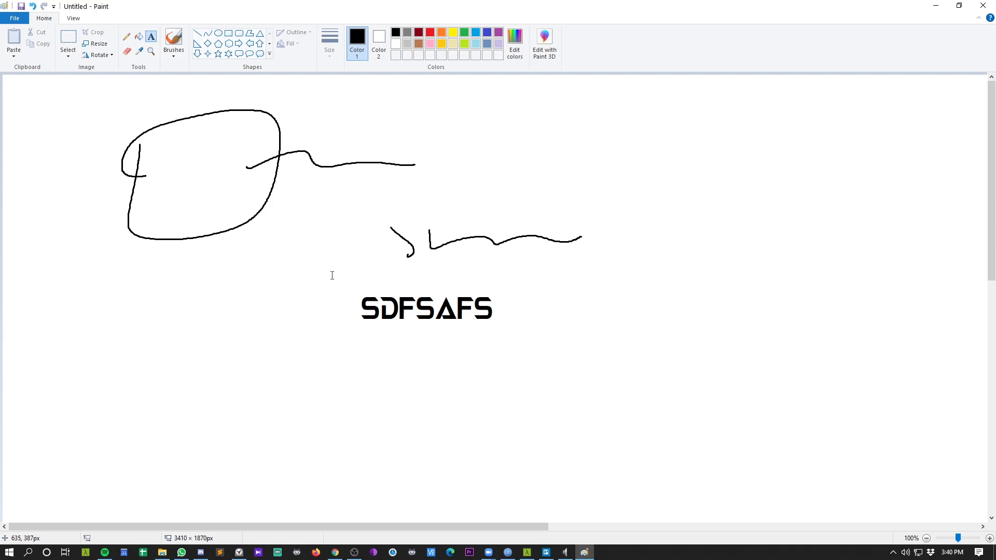
Minimize Paint and maximize Chrome on a blank New Tab page
{"action": "left_click", "coordinate": [935, 6]}
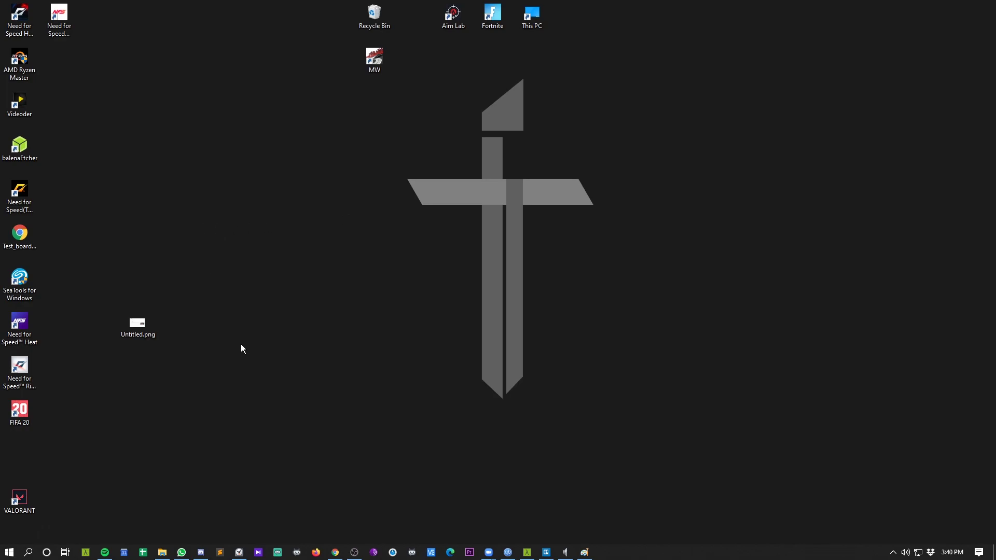
{"action": "left_click", "coordinate": [334, 551]}
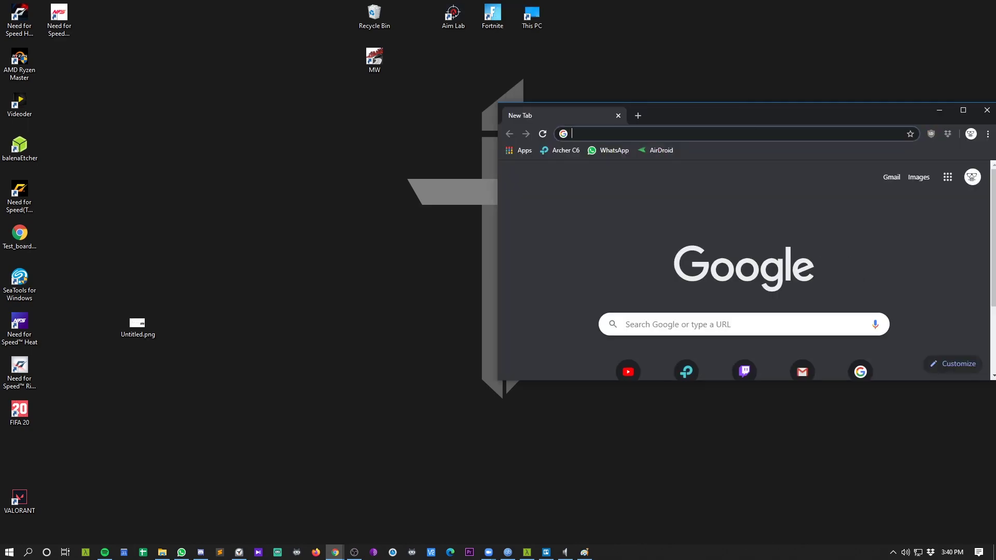
{"action": "left_click_drag", "start_coordinate": [862, 116], "coordinate": [483, 2]}
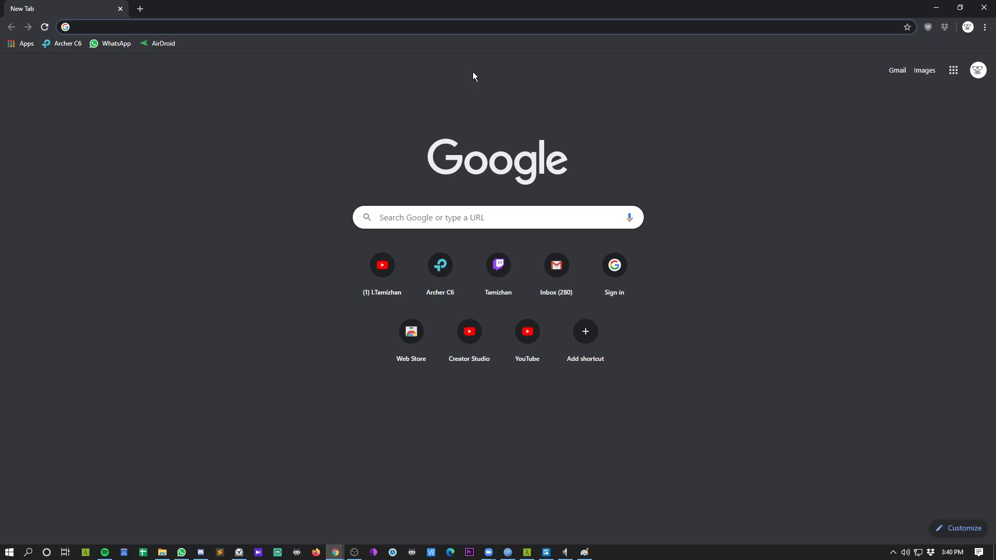
{"action": "type", "text": "aw"}
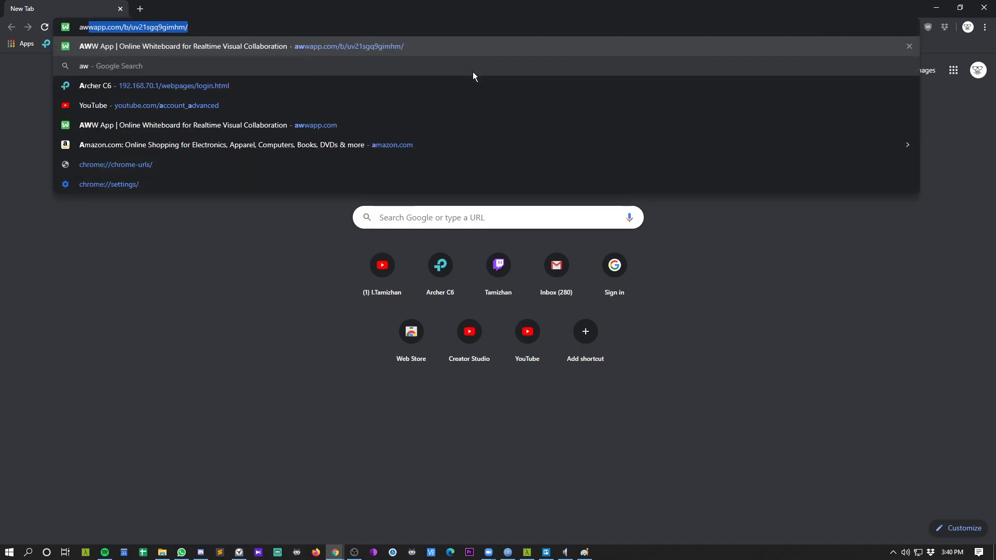
{"action": "type", "text": "app"}
Draw a zigzag on the new board, copy its share link, and move Chrome top-left
{"action": "key", "text": "Return"}
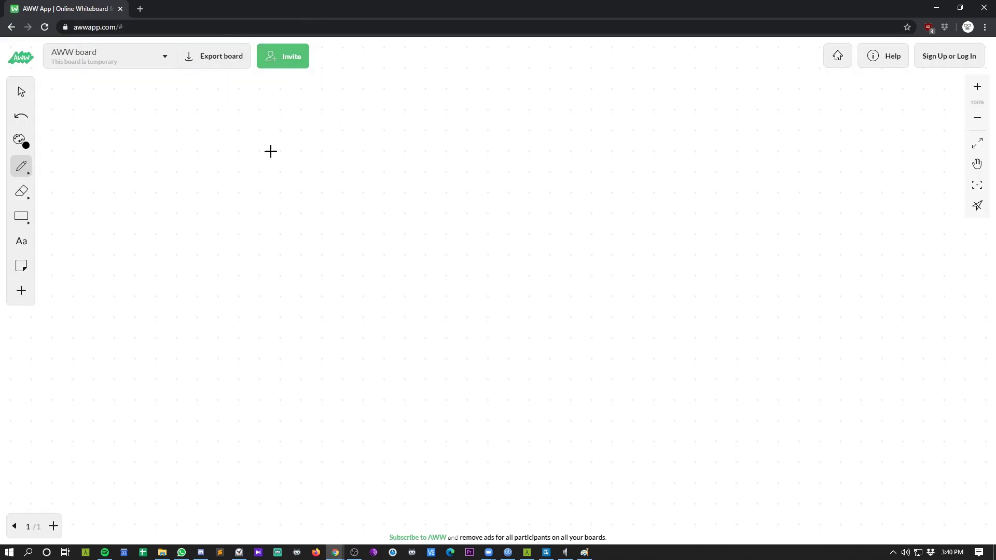
{"action": "left_click_drag", "start_coordinate": [186, 134], "coordinate": [554, 147]}
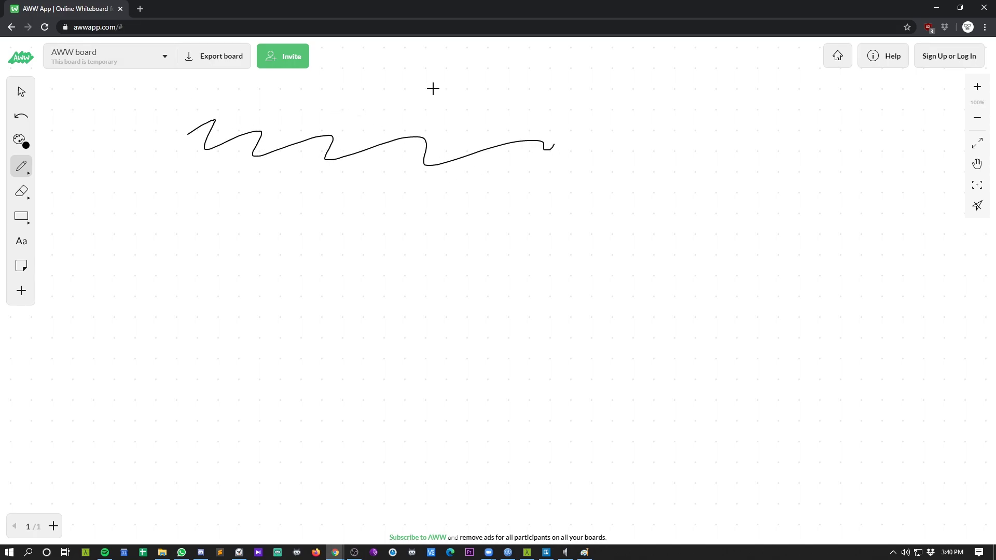
{"action": "left_click", "coordinate": [281, 68]}
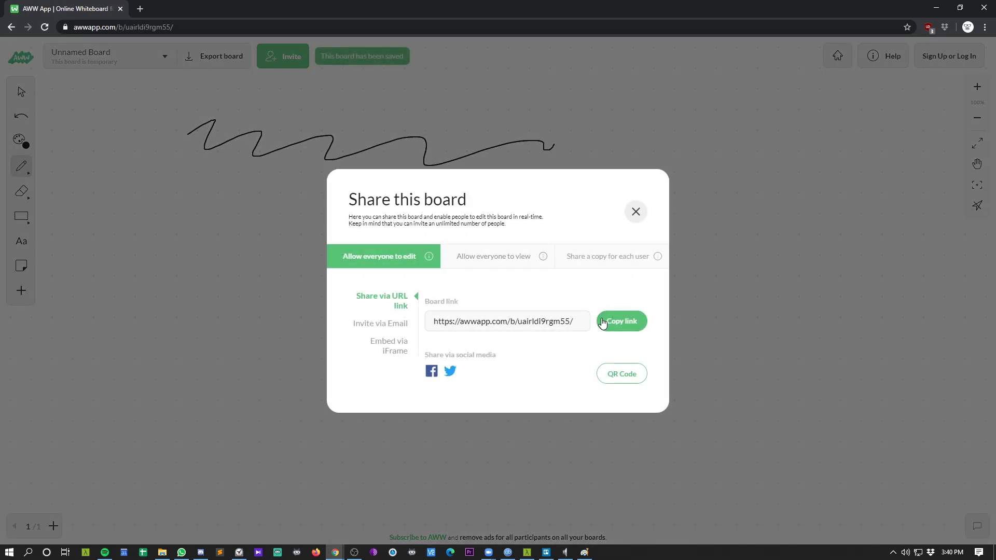
{"action": "left_click", "coordinate": [622, 321]}
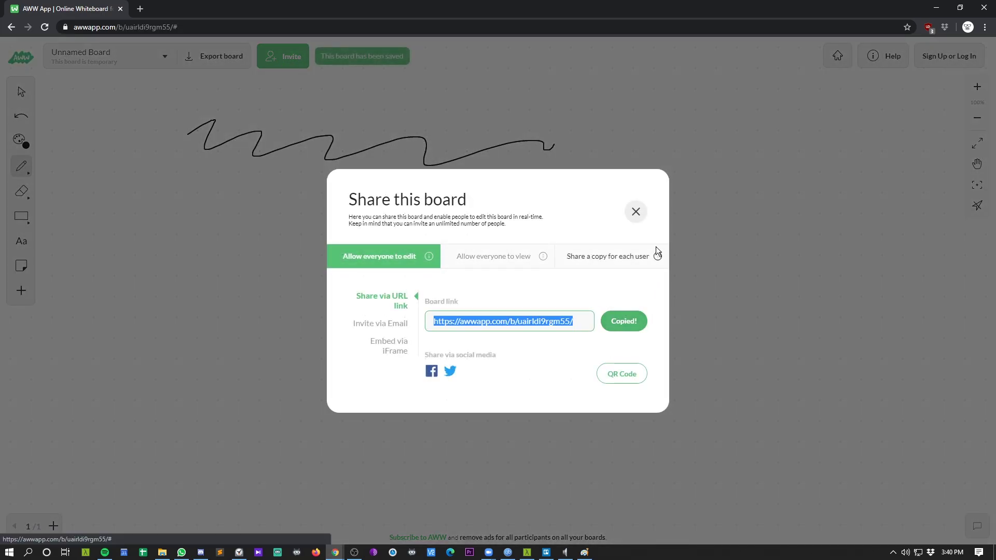
{"action": "left_click", "coordinate": [636, 211]}
{"action": "mouse_move", "coordinate": [506, 9]}
{"action": "left_mouse_down"}
{"action": "mouse_move", "coordinate": [501, 177]}
{"action": "mouse_move", "coordinate": [222, 111]}
{"action": "left_mouse_up"}
Place Firefox in the top-right quarter and open the pasted board link
{"action": "left_click", "coordinate": [486, 332]}
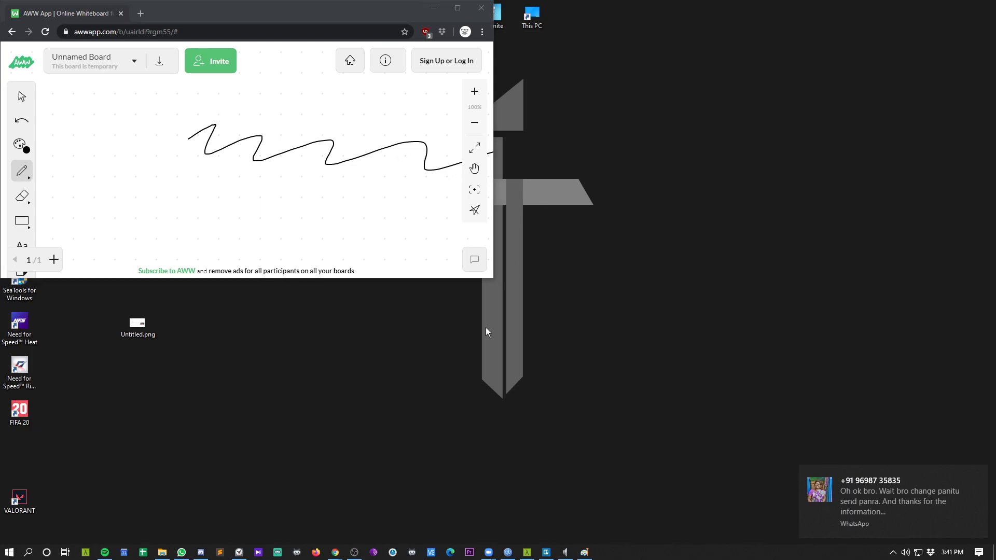
{"action": "left_click", "coordinate": [315, 552]}
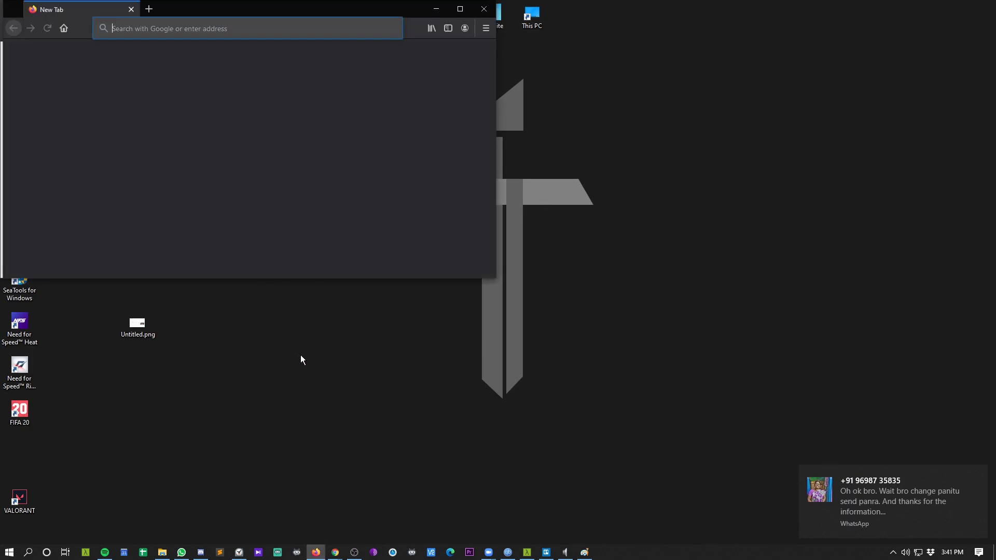
{"action": "left_click_drag", "start_coordinate": [313, 12], "coordinate": [766, 164]}
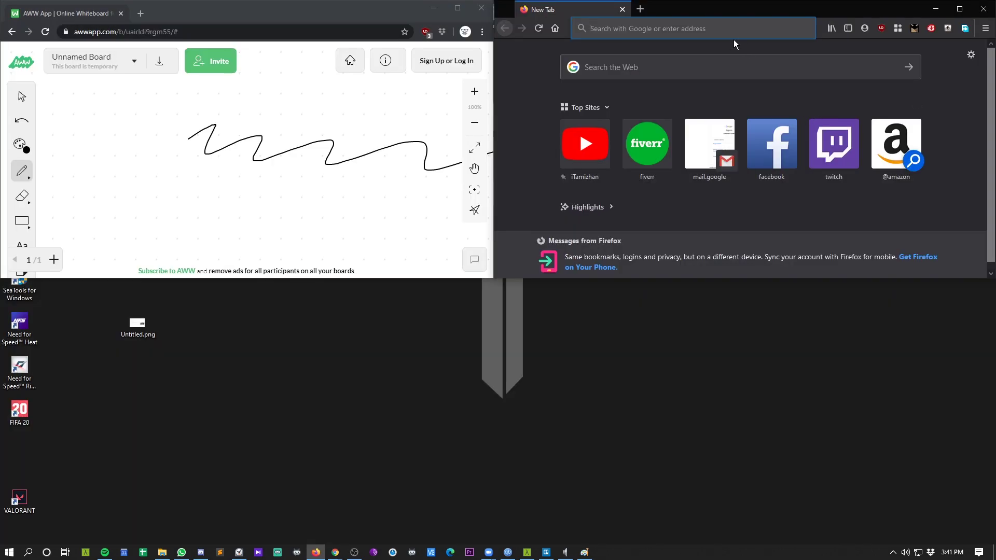
{"action": "left_click", "coordinate": [734, 30]}
{"action": "type", "text": "https://awwapp.com/b/uairldi9rgm55/"}
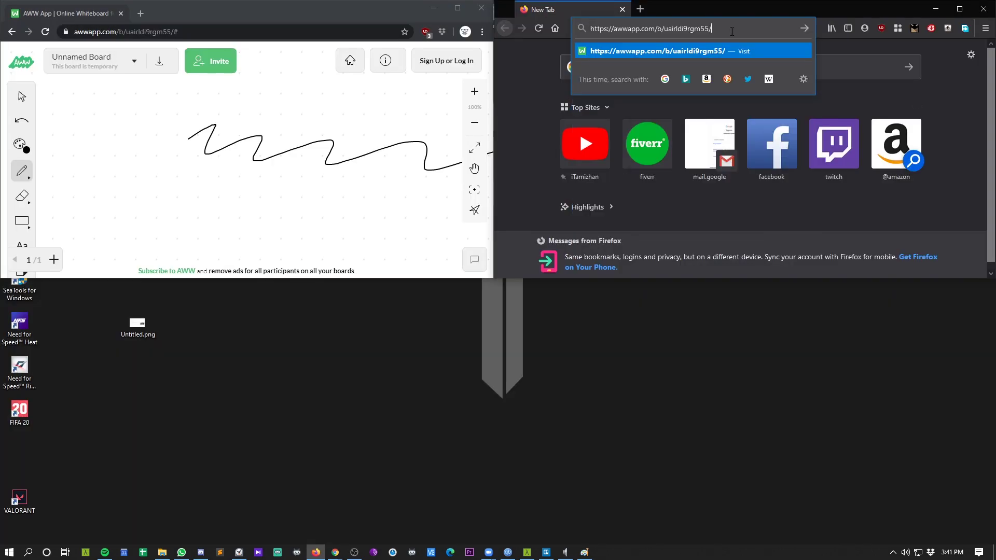
{"action": "key", "text": "Return"}
{"action": "left_click", "coordinate": [717, 212]}
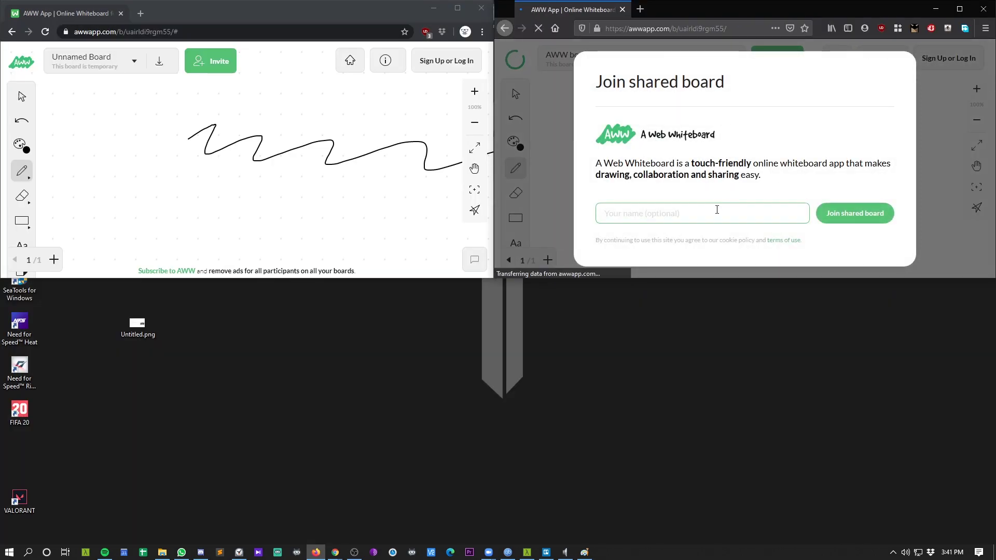
{"action": "type", "text": "Test"}
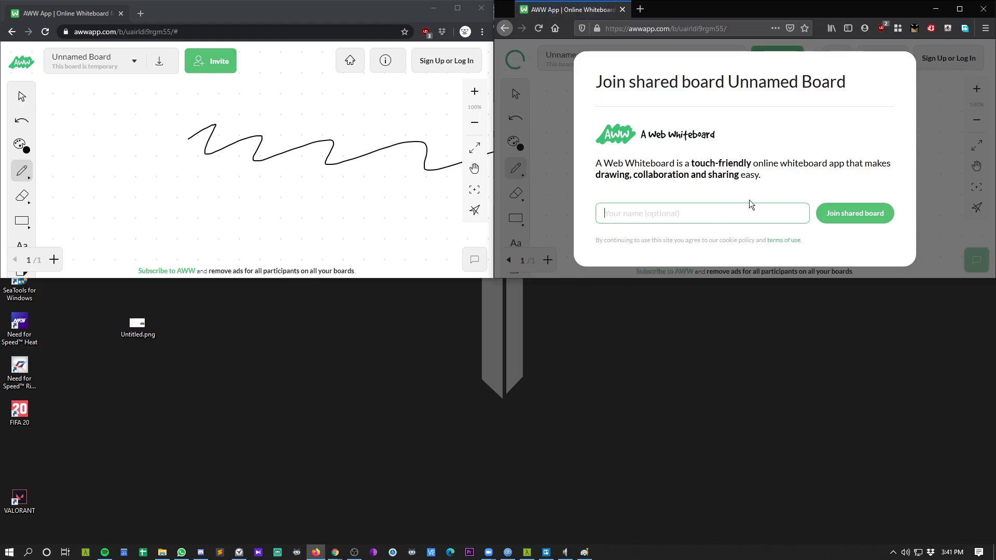
Join the shared board in Firefox and draw a zigzag that syncs to Chrome
{"action": "left_click", "coordinate": [840, 213]}
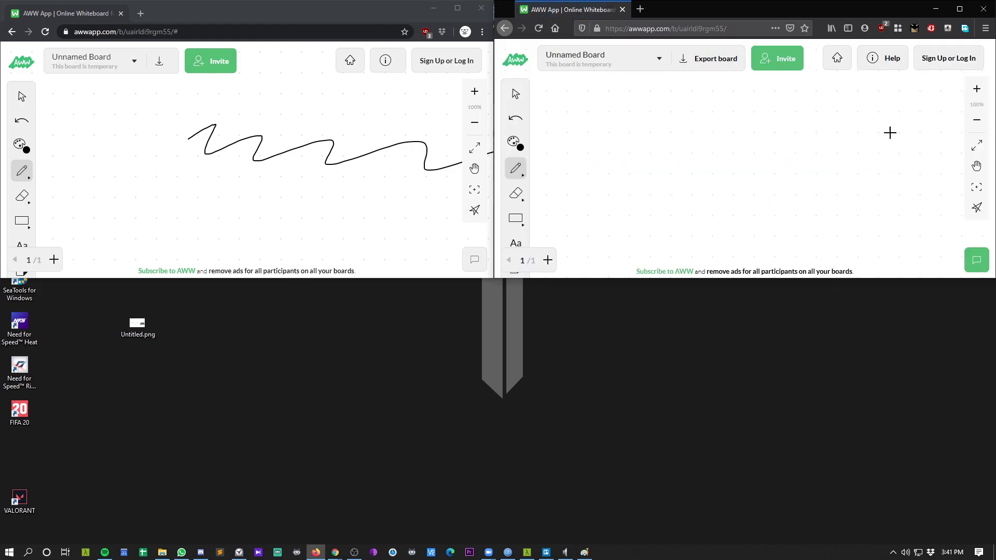
{"action": "left_click_drag", "start_coordinate": [604, 121], "coordinate": [854, 179]}
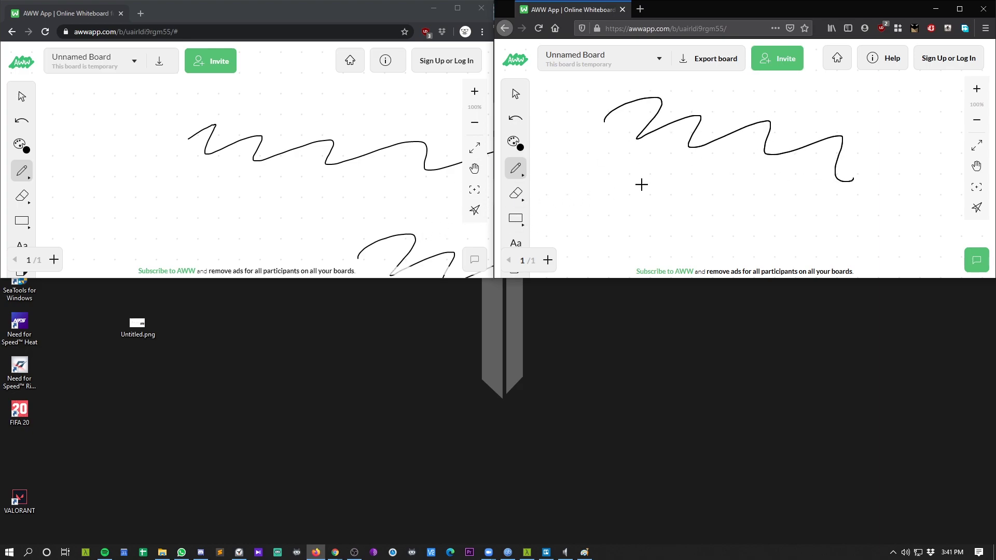
{"action": "scroll", "coordinate": [693, 167], "scroll_direction": "down", "scroll_amount": 2}
{"action": "scroll", "coordinate": [701, 165], "scroll_direction": "down", "scroll_amount": 2}
{"action": "scroll", "coordinate": [701, 165], "scroll_direction": "down", "scroll_amount": 2}
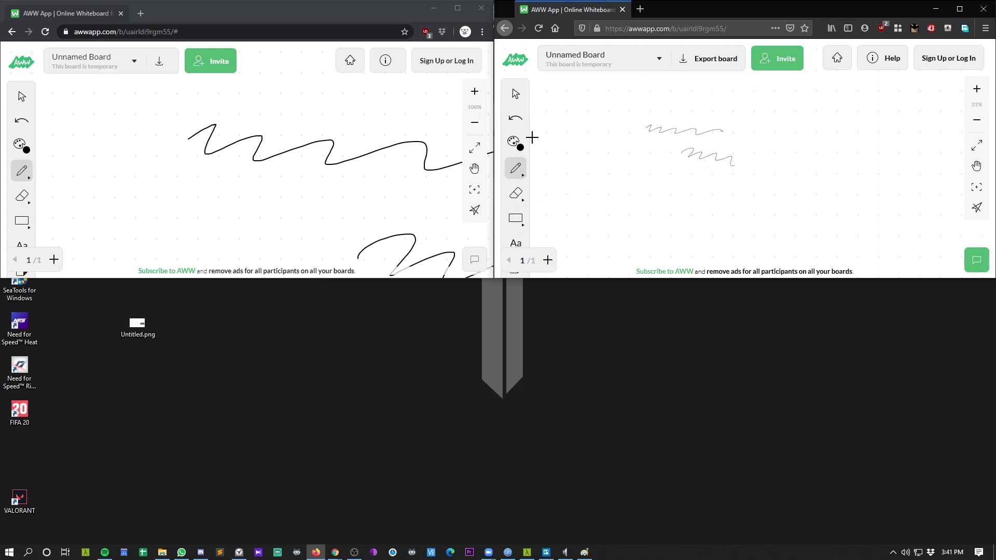
{"action": "scroll", "coordinate": [362, 163], "scroll_direction": "down", "scroll_amount": 2}
{"action": "scroll", "coordinate": [363, 161], "scroll_direction": "down", "scroll_amount": 1}
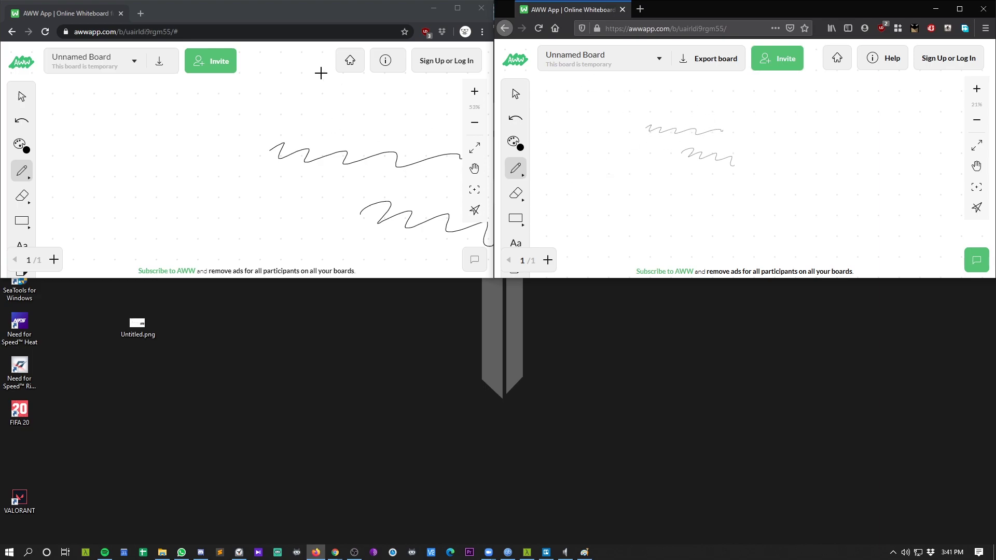
Draw a long red zigzag in Firefox and a black zigzag in Chrome
{"action": "left_click", "coordinate": [514, 143]}
{"action": "left_click", "coordinate": [577, 143]}
{"action": "left_click_drag", "start_coordinate": [91, 130], "coordinate": [226, 111]}
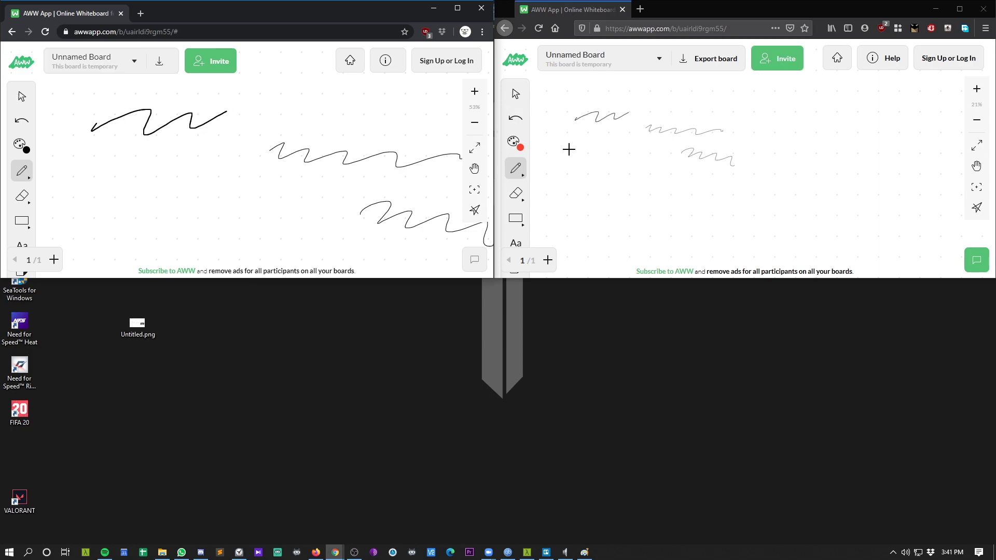
{"action": "mouse_move", "coordinate": [578, 172]}
{"action": "left_mouse_down"}
{"action": "mouse_move", "coordinate": [696, 202]}
{"action": "mouse_move", "coordinate": [921, 169]}
{"action": "mouse_move", "coordinate": [945, 176]}
{"action": "left_mouse_up"}
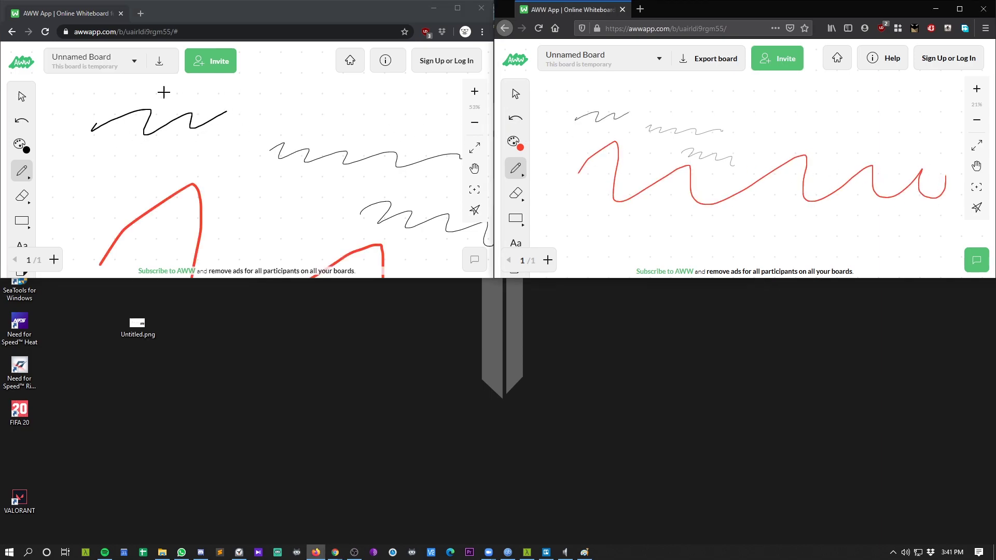
Switch Chrome's pen to blue and draw a blue zigzag
{"action": "left_click", "coordinate": [21, 145]}
{"action": "left_click", "coordinate": [134, 146]}
{"action": "mouse_move", "coordinate": [271, 110]}
{"action": "left_mouse_down"}
{"action": "mouse_move", "coordinate": [228, 142]}
{"action": "mouse_move", "coordinate": [459, 196]}
{"action": "left_mouse_up"}
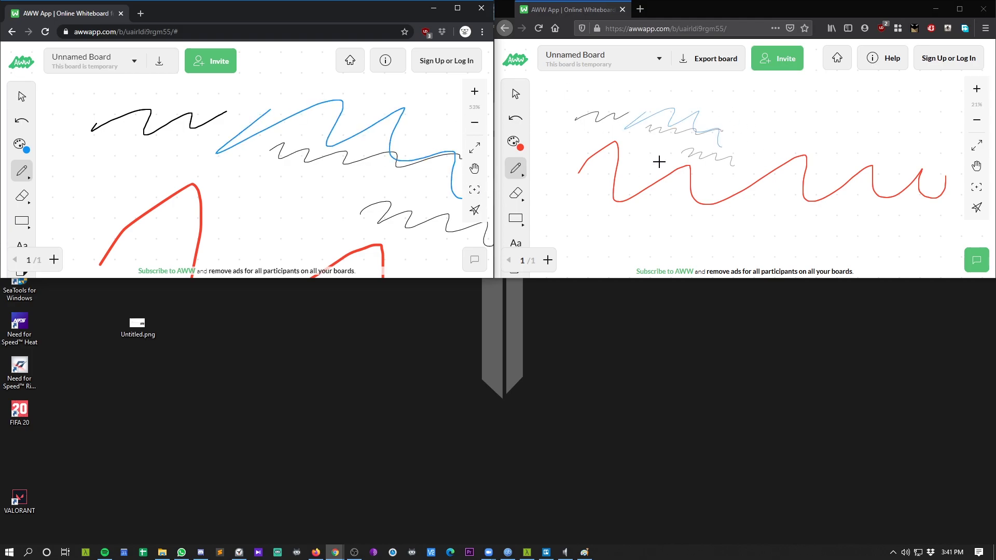
{"action": "scroll", "coordinate": [356, 153], "scroll_direction": "down", "scroll_amount": 2}
{"action": "scroll", "coordinate": [355, 153], "scroll_direction": "down", "scroll_amount": 2}
{"action": "scroll", "coordinate": [356, 153], "scroll_direction": "down", "scroll_amount": 2}
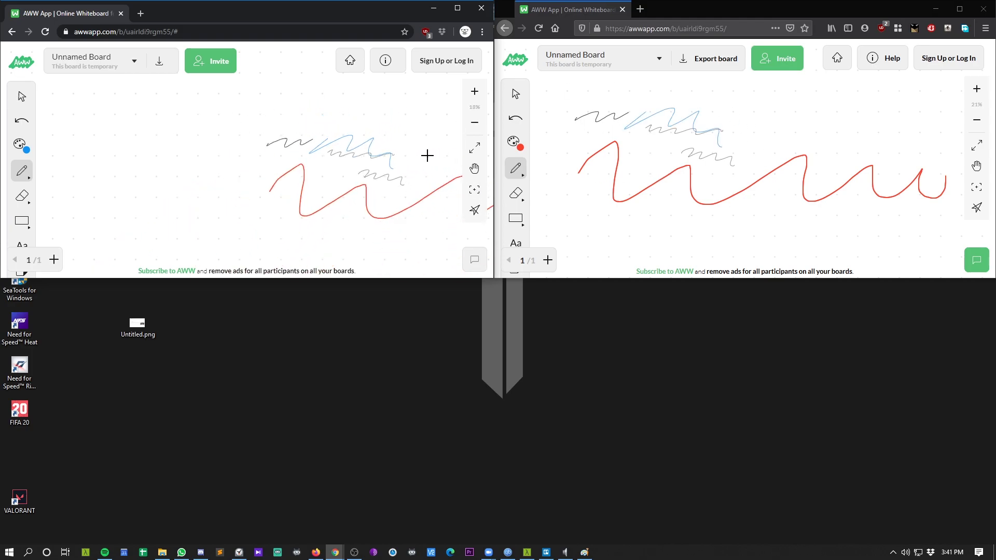